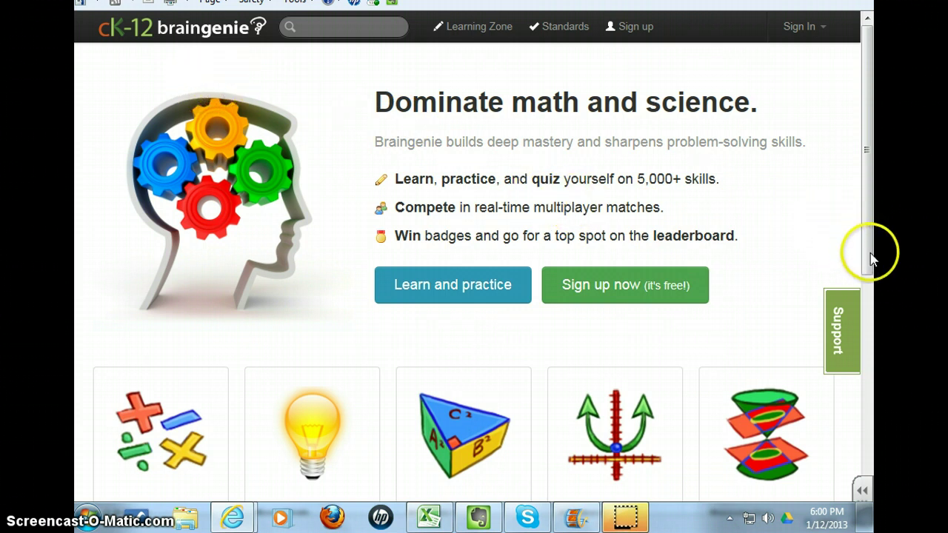
Sign in to the teacher account with its username and password
mouse_move(871, 260)
mouse_down()
mouse_move(868, 437)
mouse_move(872, 250)
mouse_up()
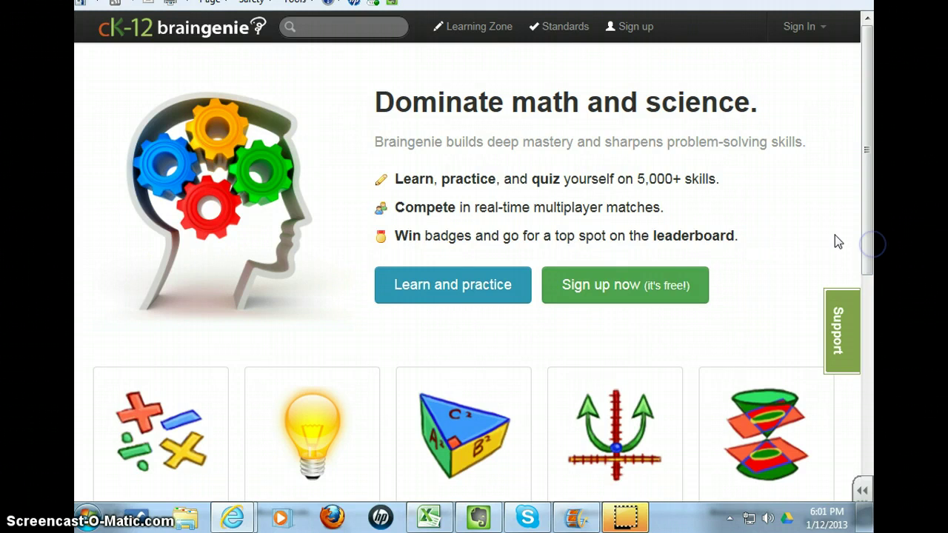
click(798, 34)
click(758, 81)
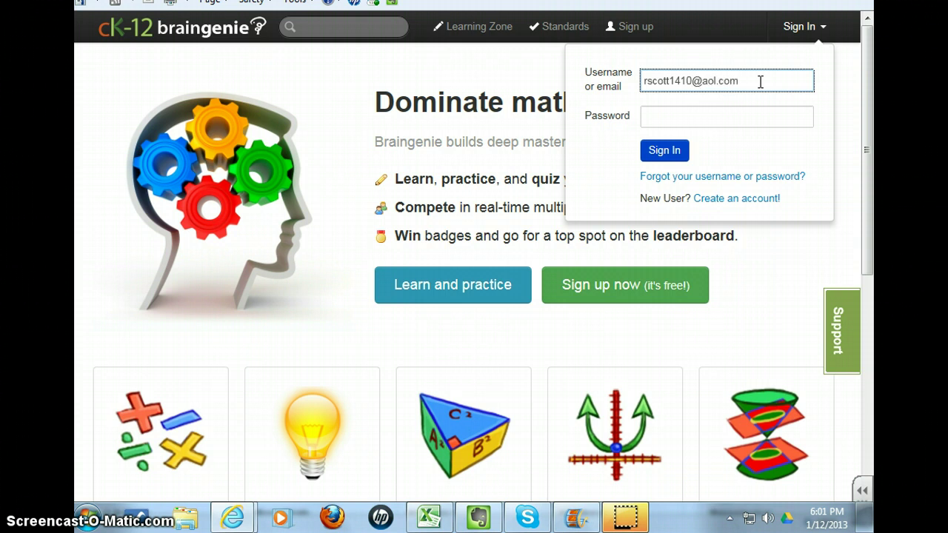
click(751, 120)
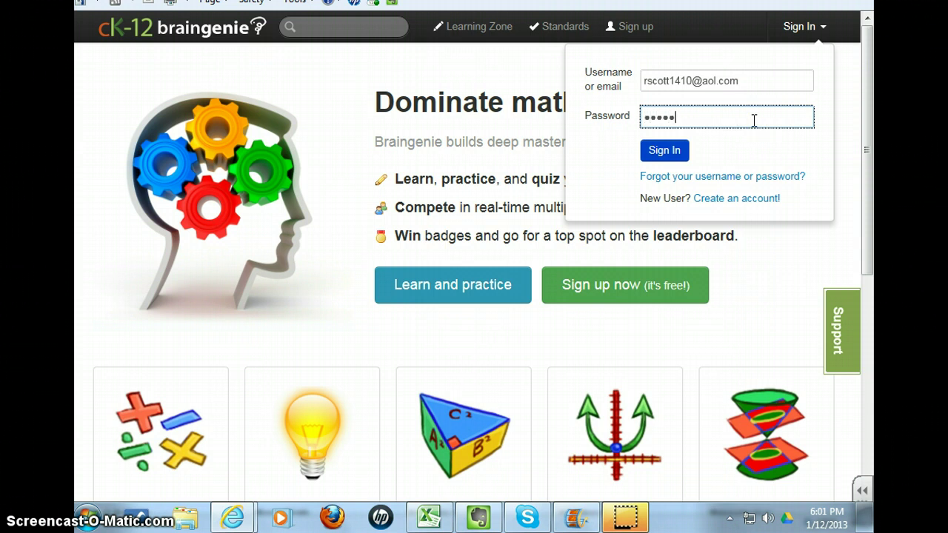
click(685, 154)
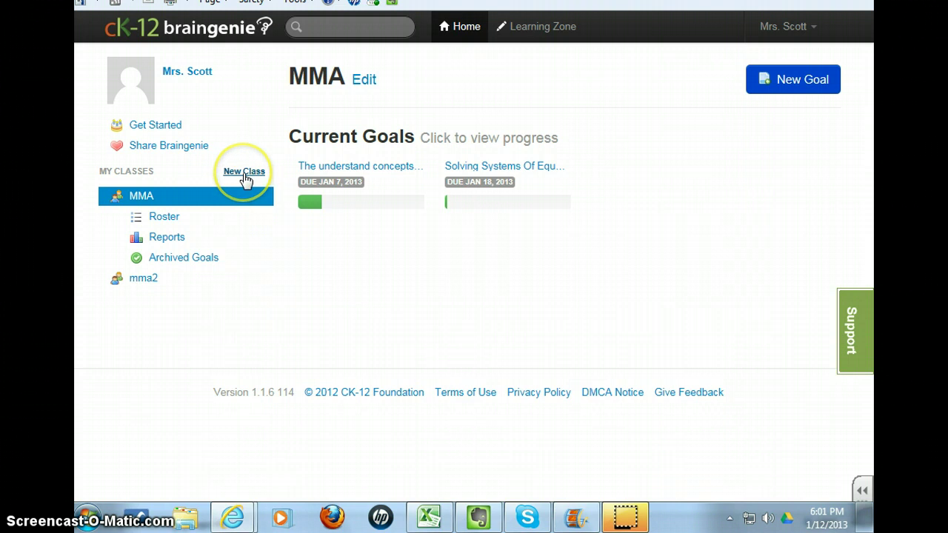
Create a new class named Math
click(244, 172)
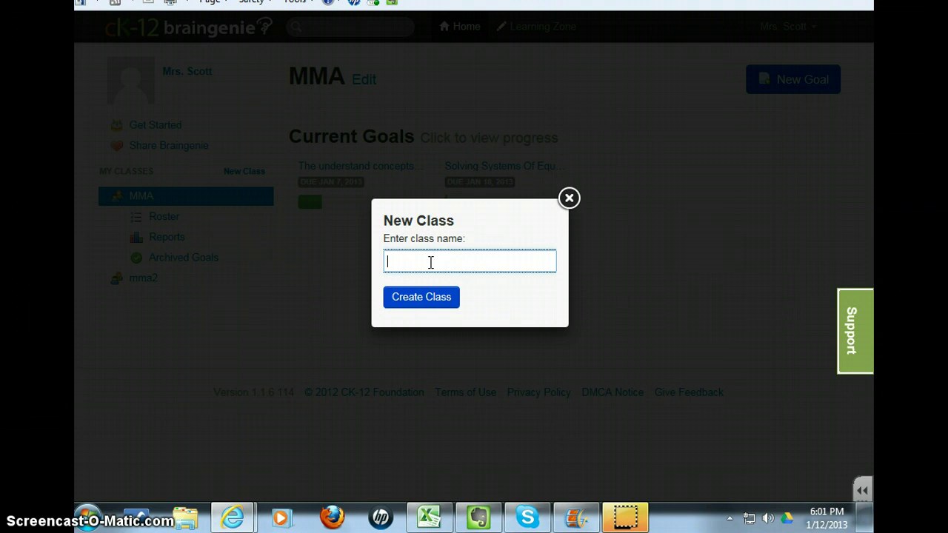
click(433, 296)
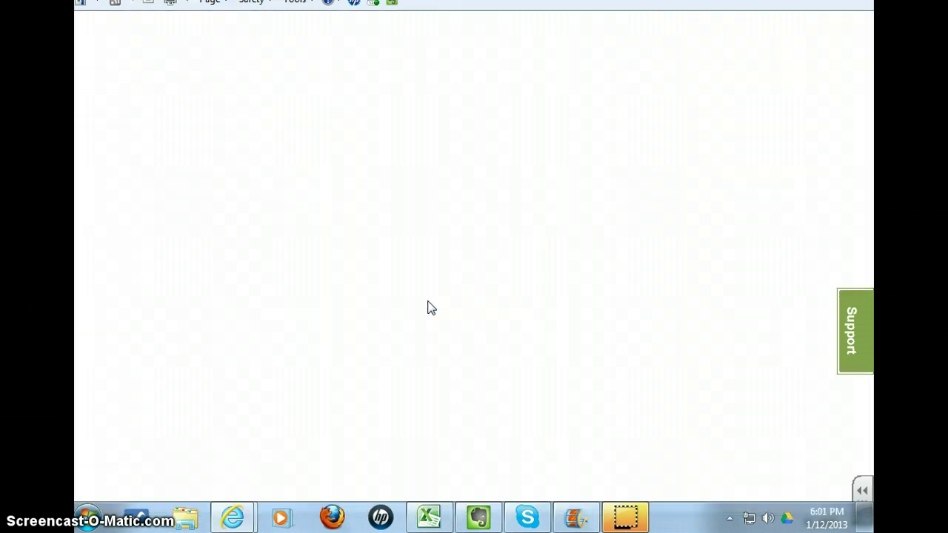
click(438, 320)
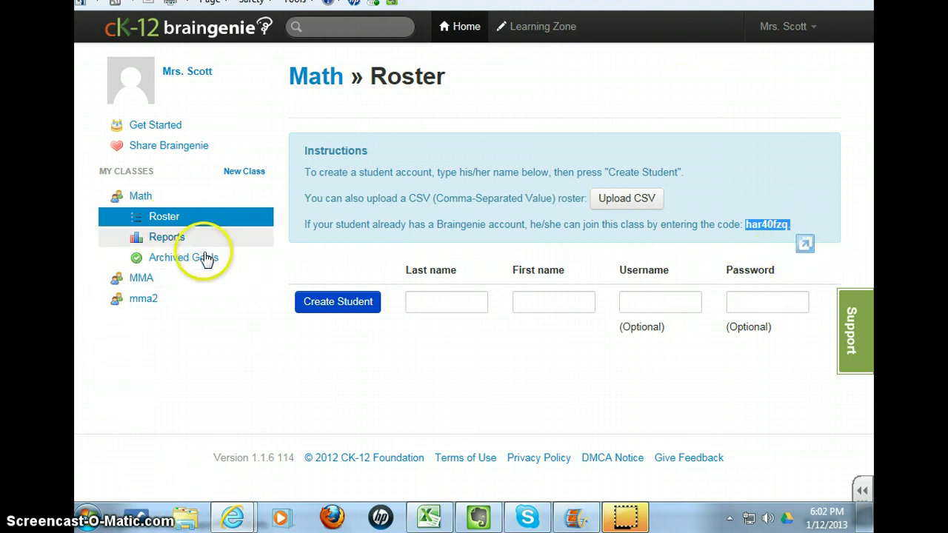
Open class MMA and show student progress for the first-semester concepts goal
click(141, 279)
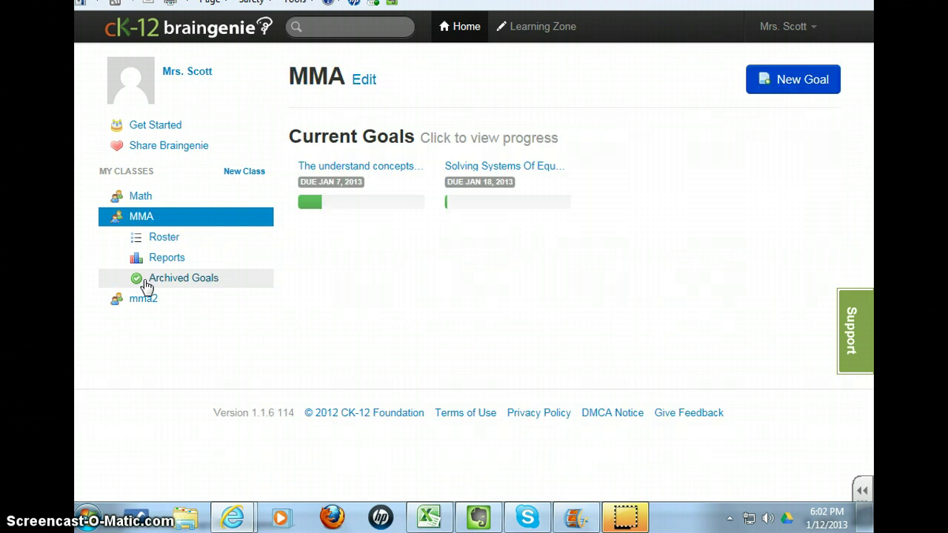
click(310, 209)
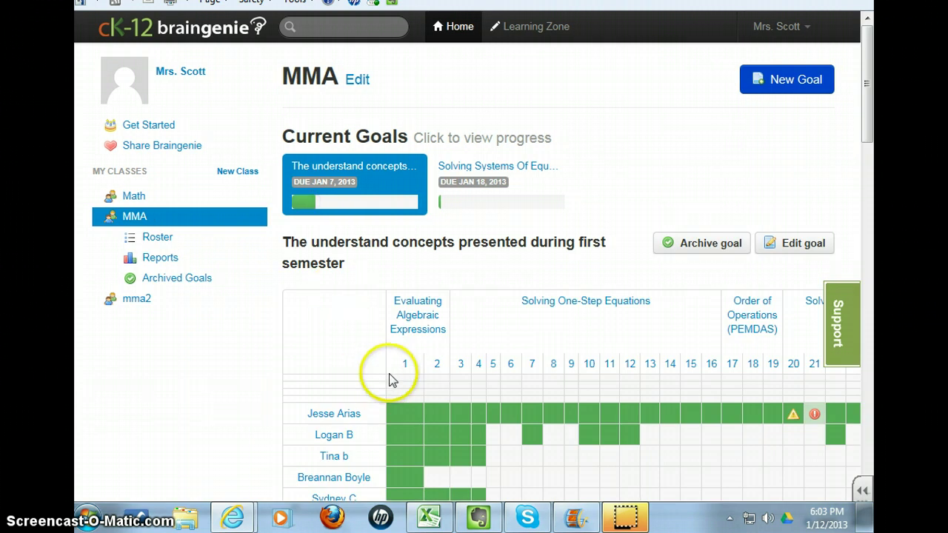
scroll(449, 363, down, 1)
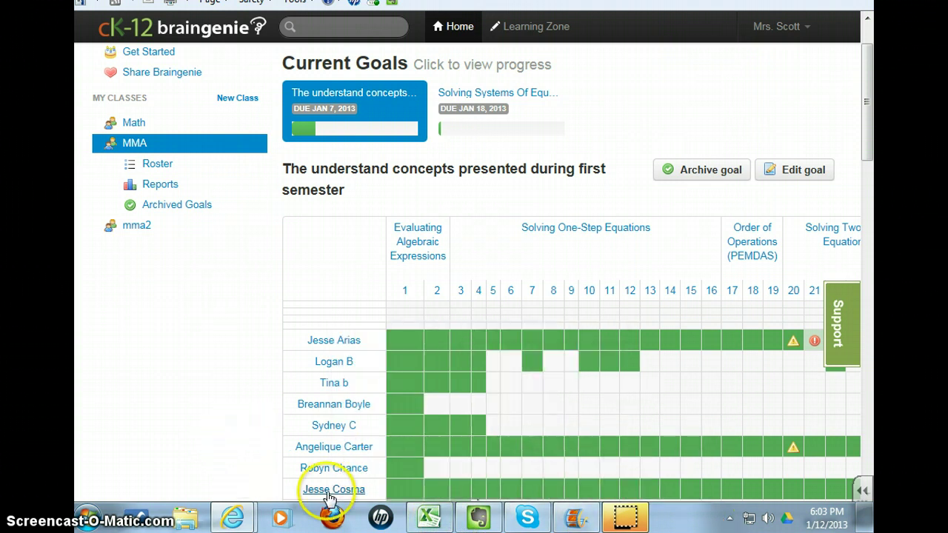
scroll(330, 500, right, 5)
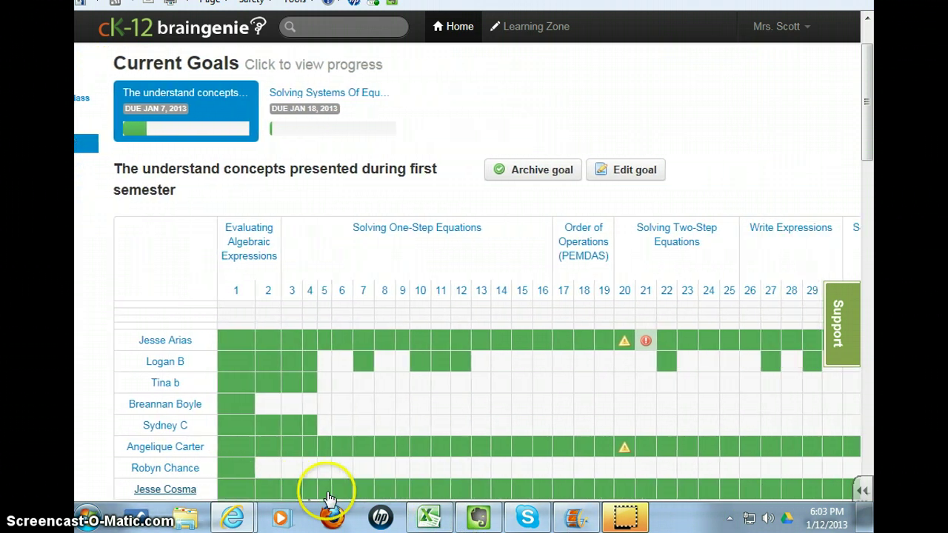
scroll(329, 500, right, 7)
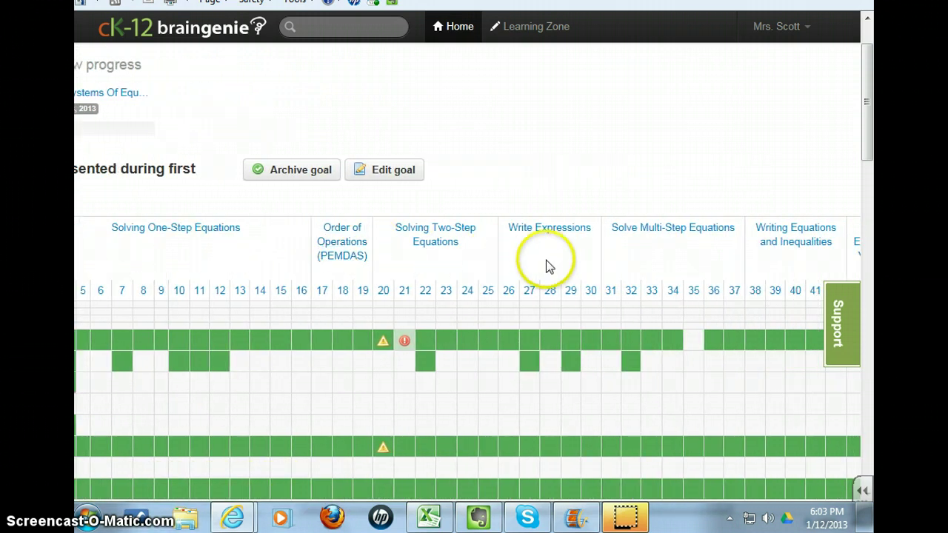
mouse_move(662, 388)
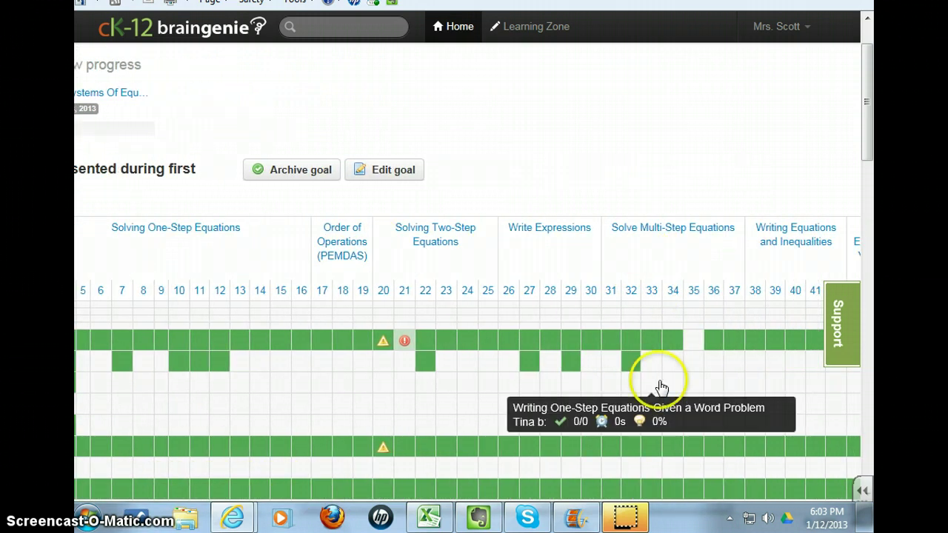
scroll(662, 387, right, 6)
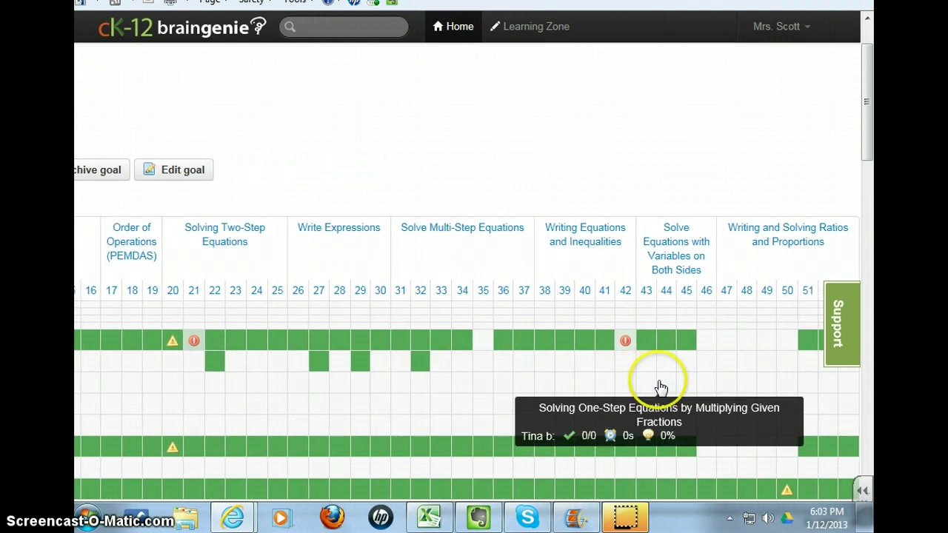
mouse_move(546, 344)
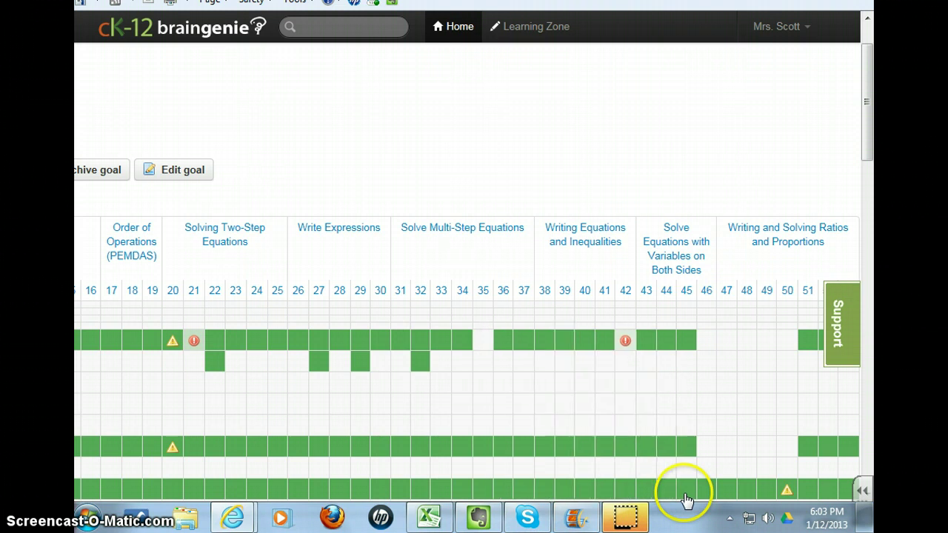
scroll(678, 498, left, 3)
scroll(687, 502, left, 6)
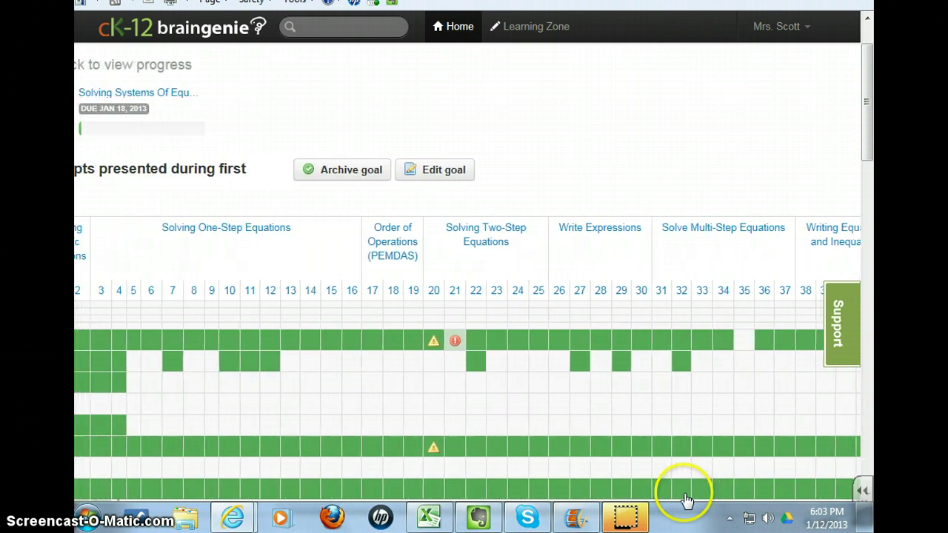
scroll(687, 501, left, 1)
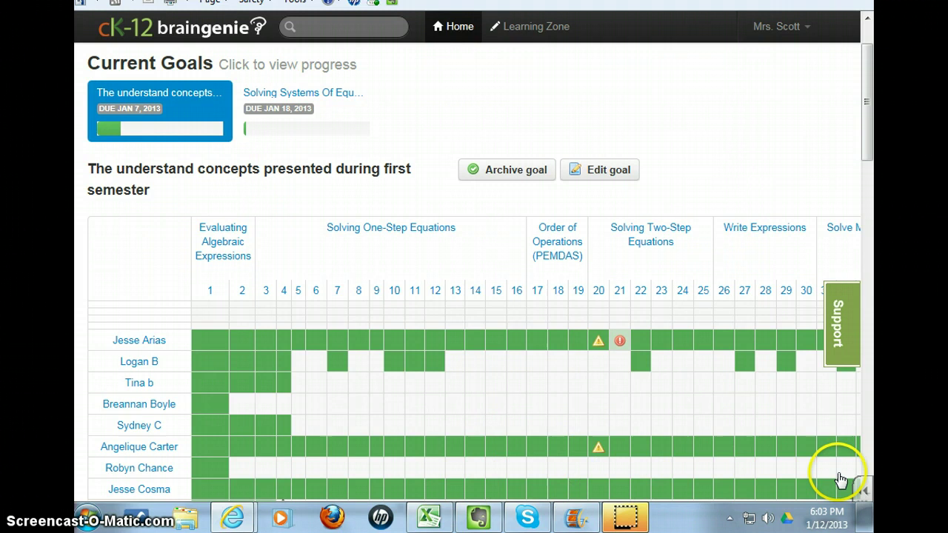
drag(867, 140, 864, 121)
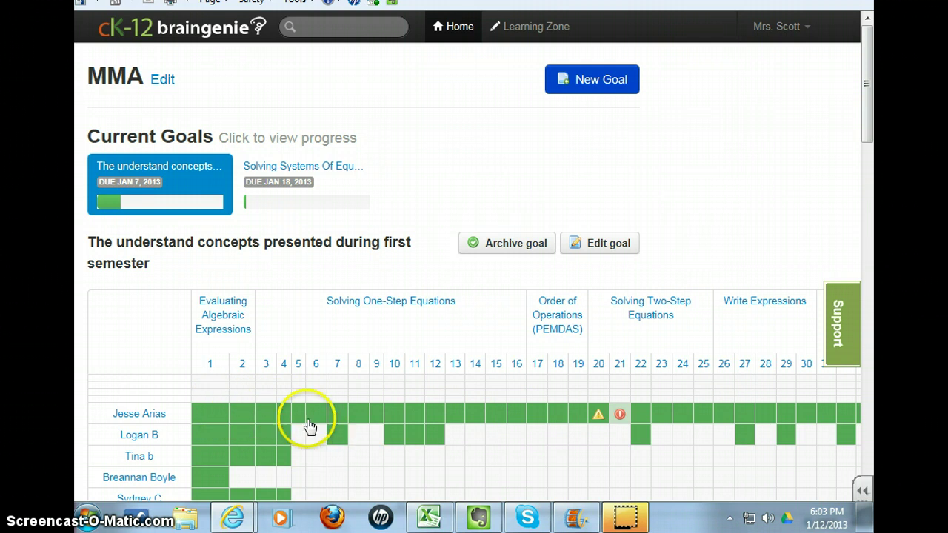
click(148, 419)
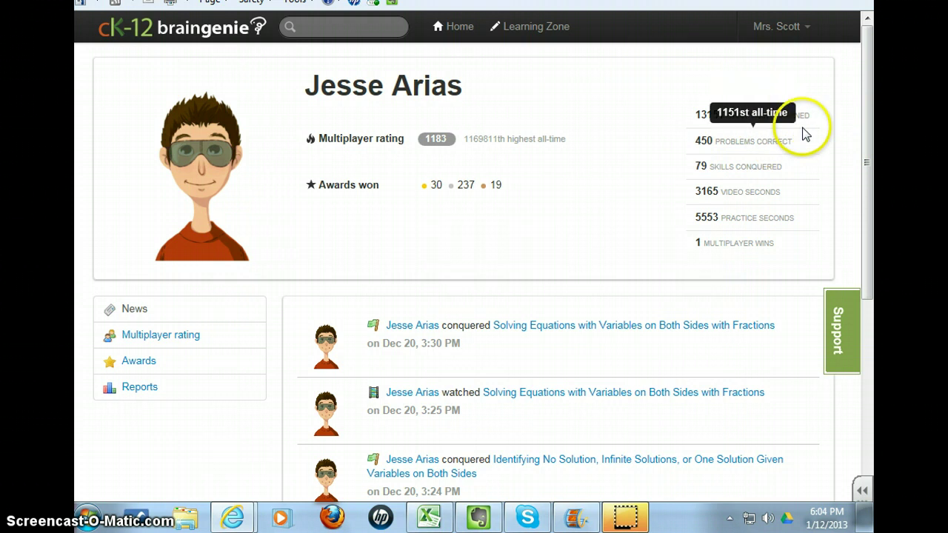
mouse_move(809, 147)
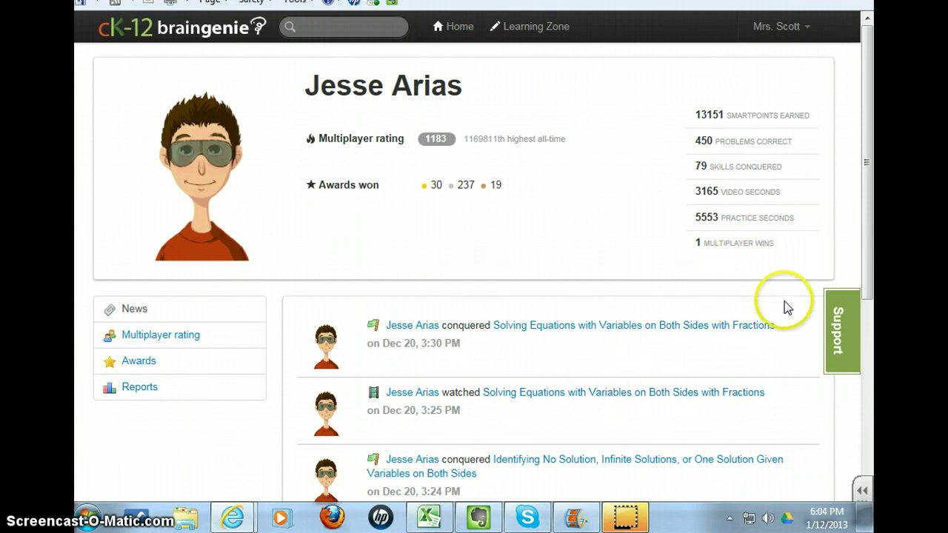
scroll(525, 375, down, 2)
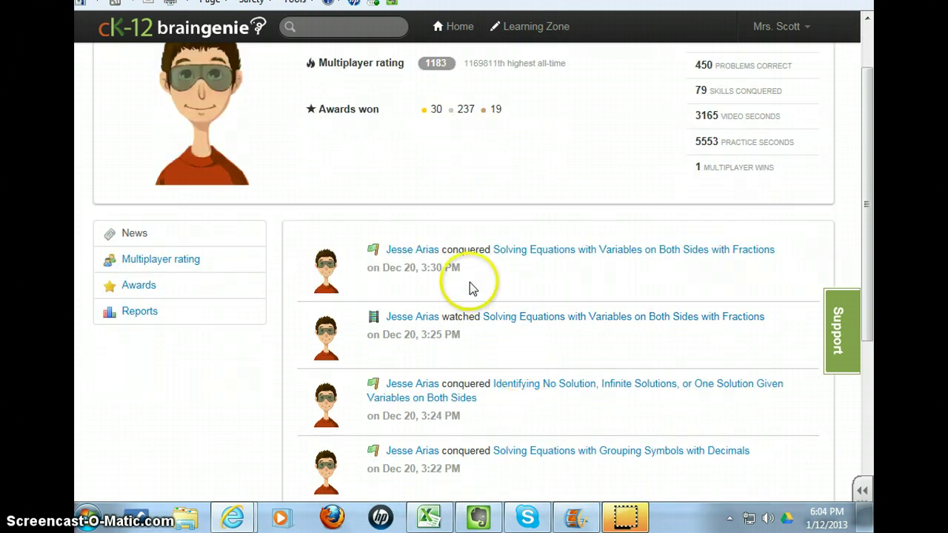
scroll(540, 420, down, 2)
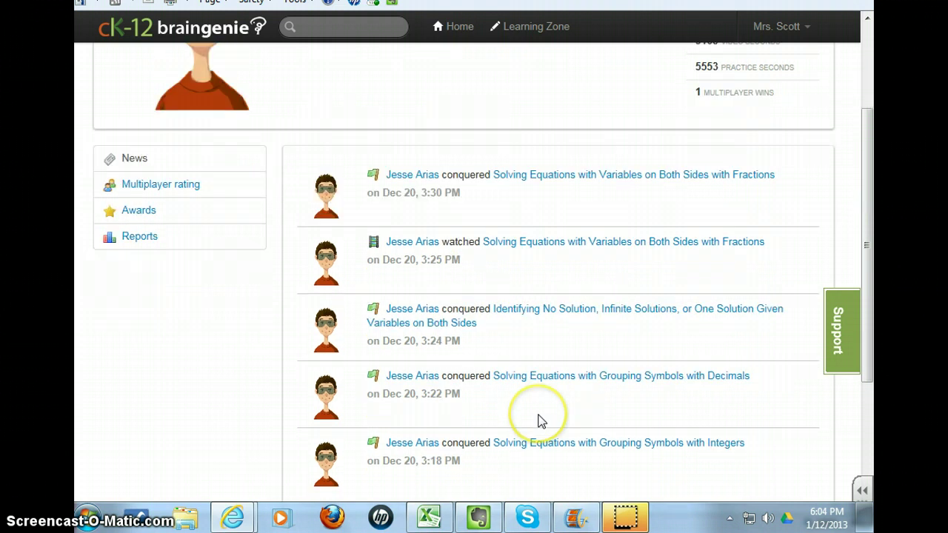
scroll(541, 420, up, 4)
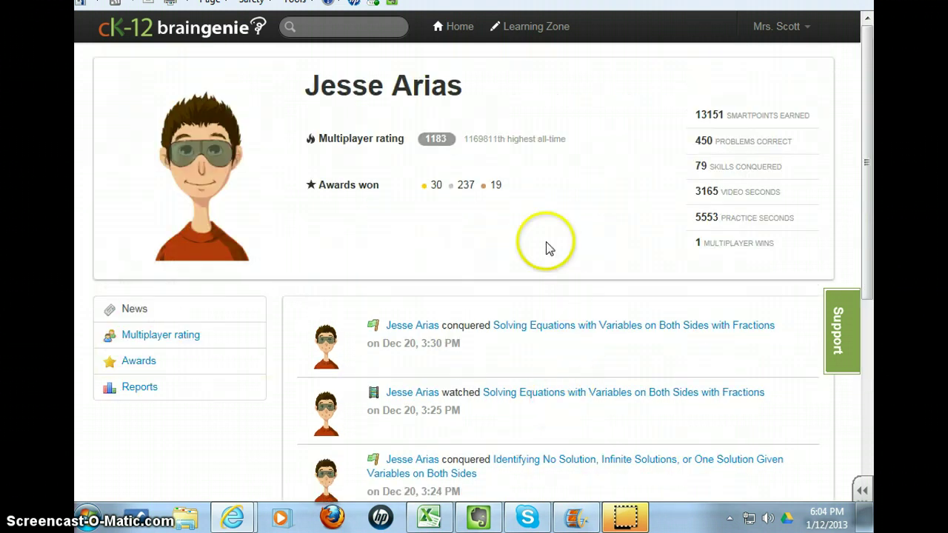
Return to the teacher home dashboard and open the MMA class activity report
click(453, 39)
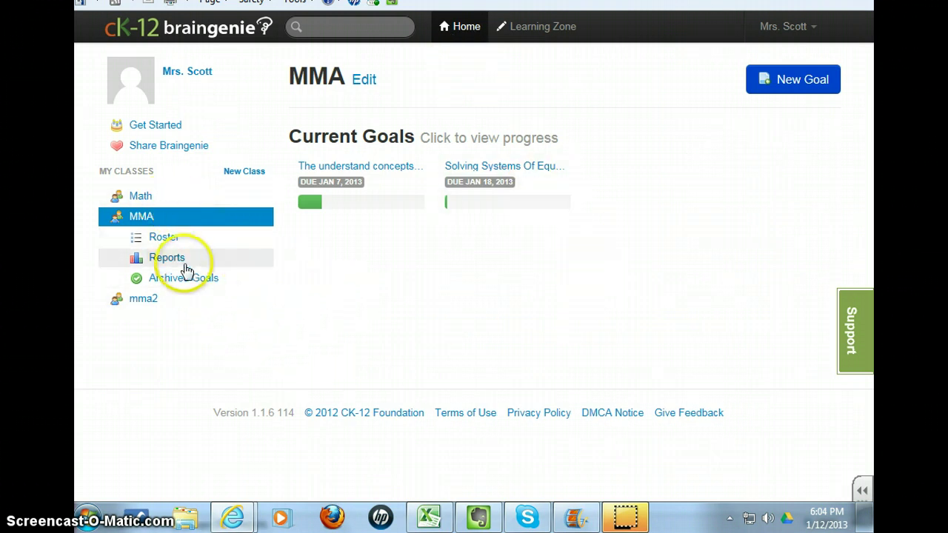
click(180, 262)
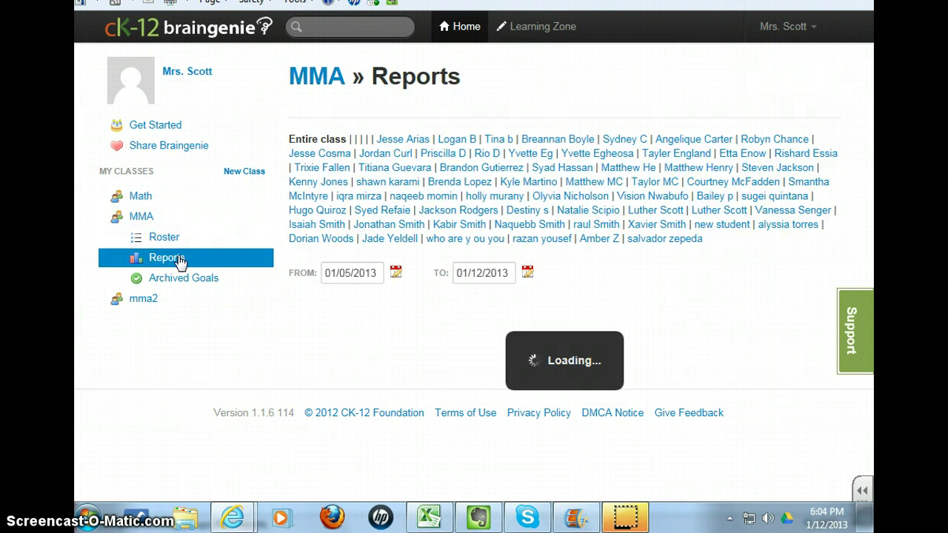
scroll(555, 377, down, 1)
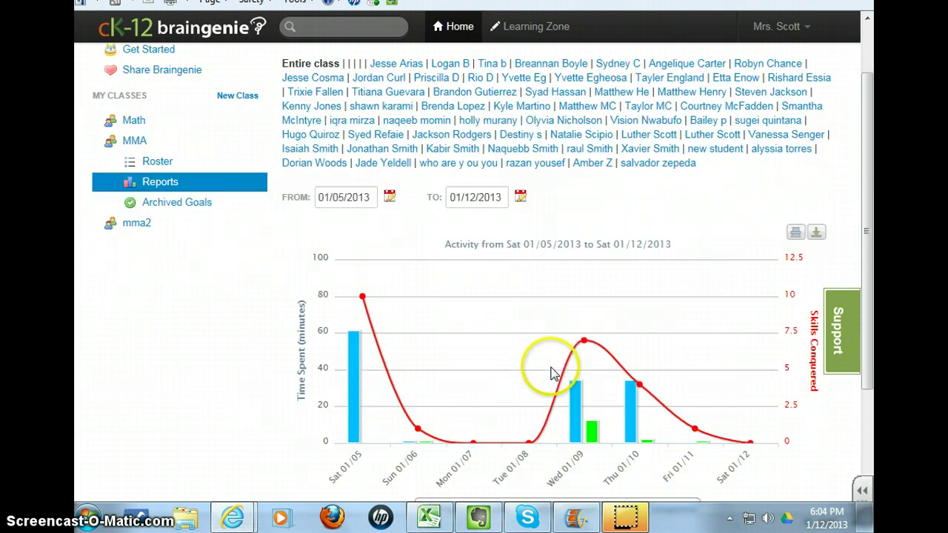
mouse_move(571, 384)
scroll(707, 402, down, 1)
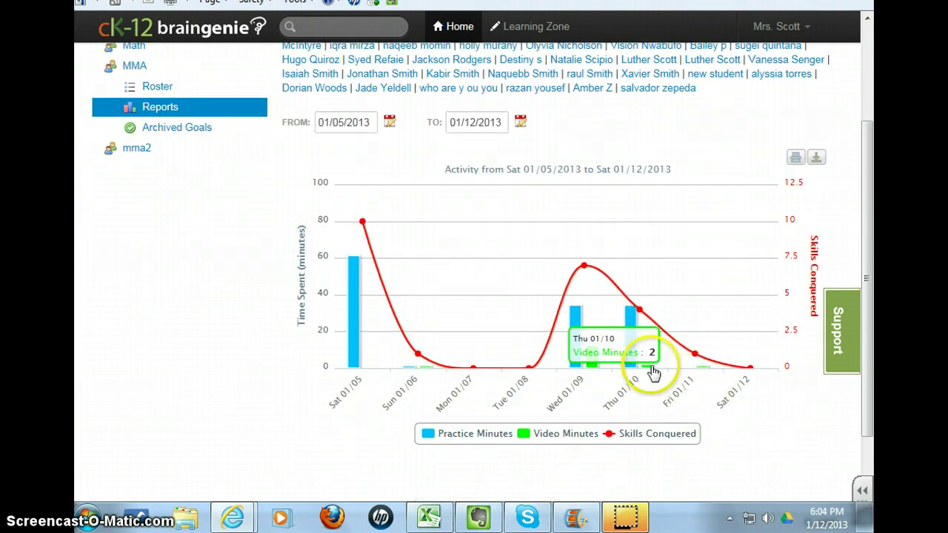
scroll(440, 219, down, 1)
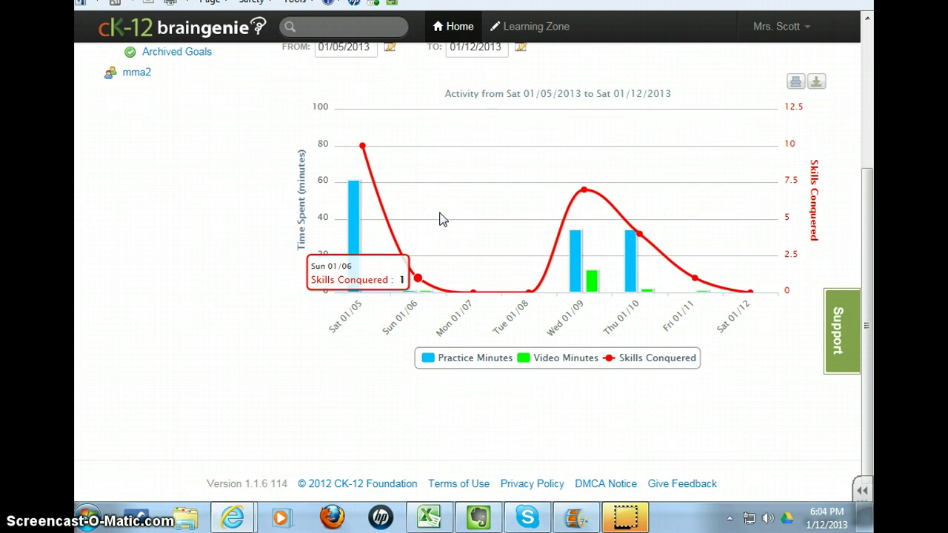
scroll(440, 219, up, 1)
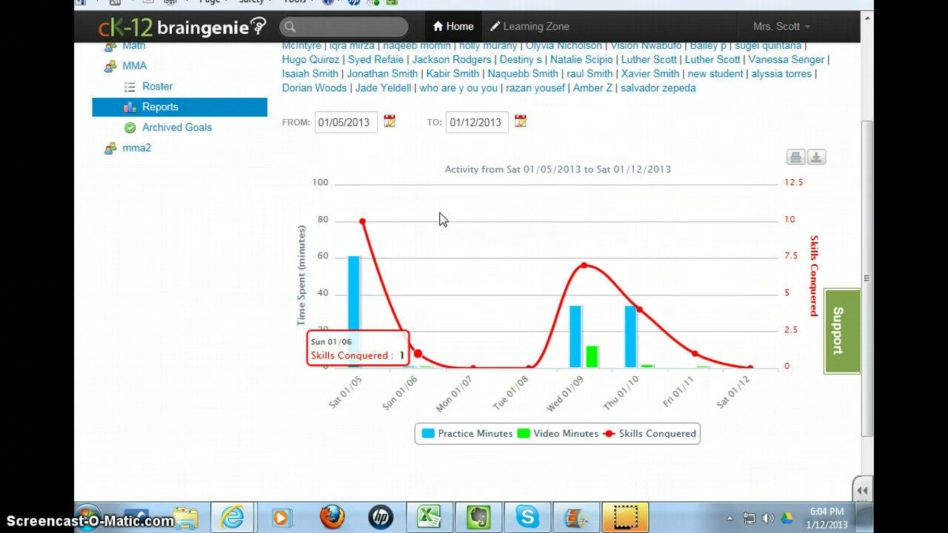
Start the report on 12/12/2012, review the chart, then return to the MMA goals page
click(390, 123)
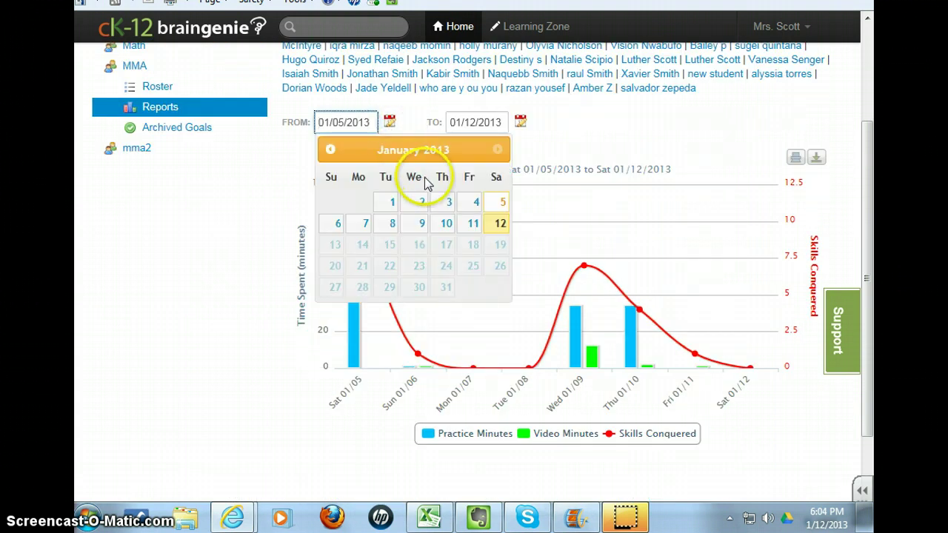
click(330, 150)
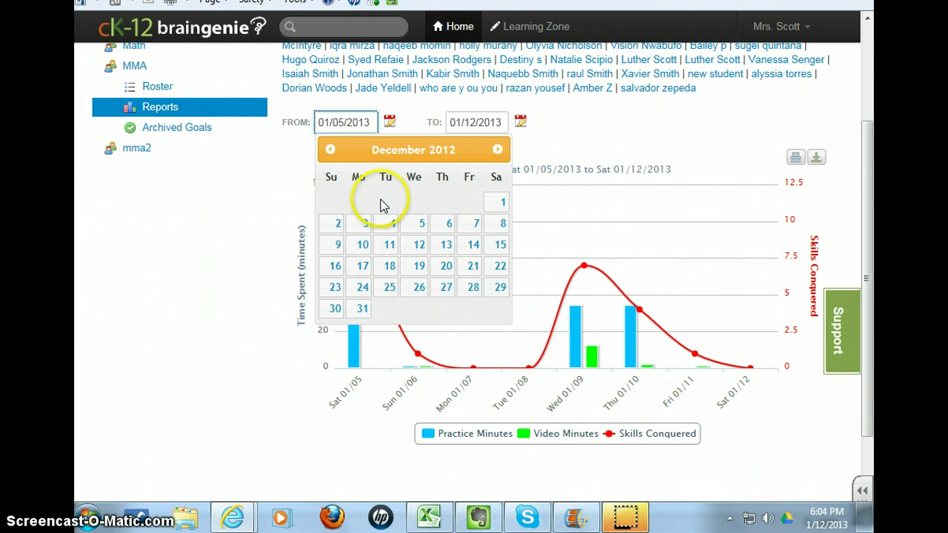
click(416, 249)
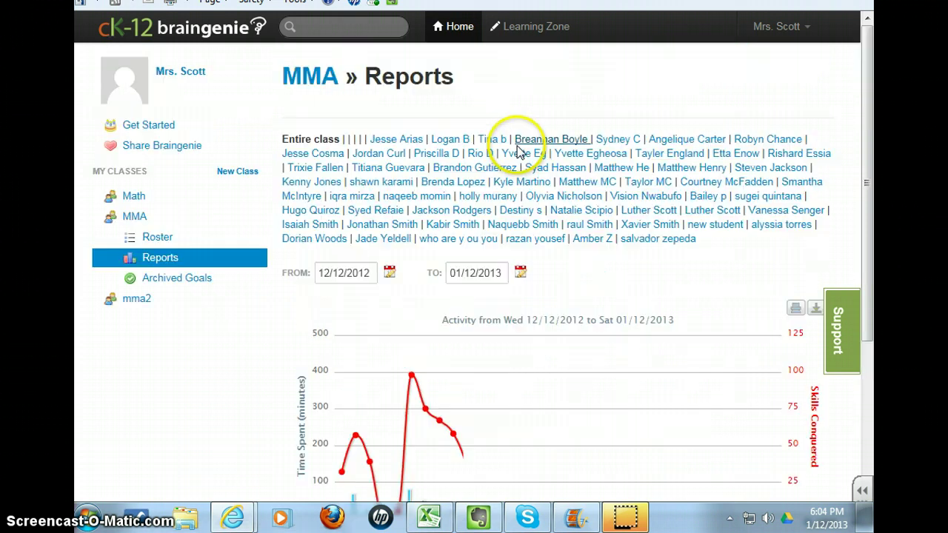
scroll(652, 319, down, 1)
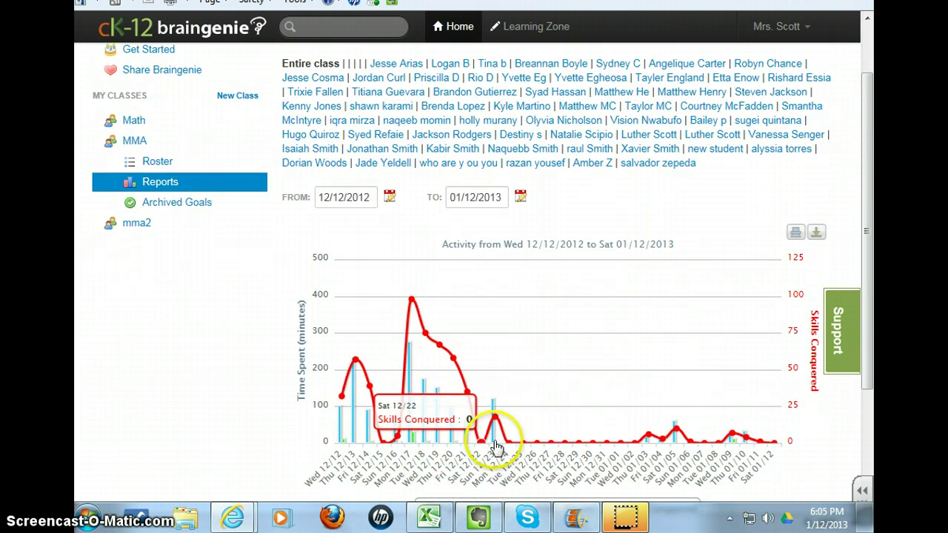
mouse_move(364, 441)
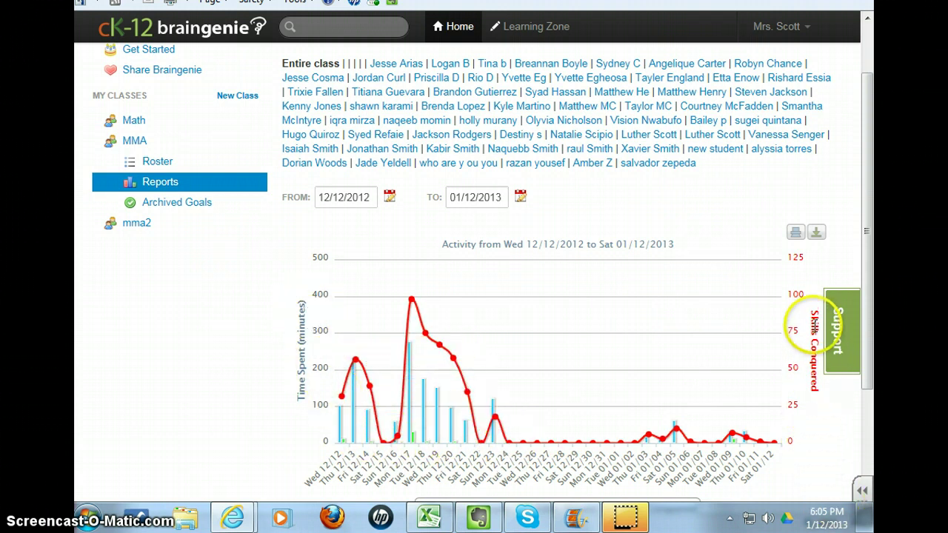
mouse_move(488, 433)
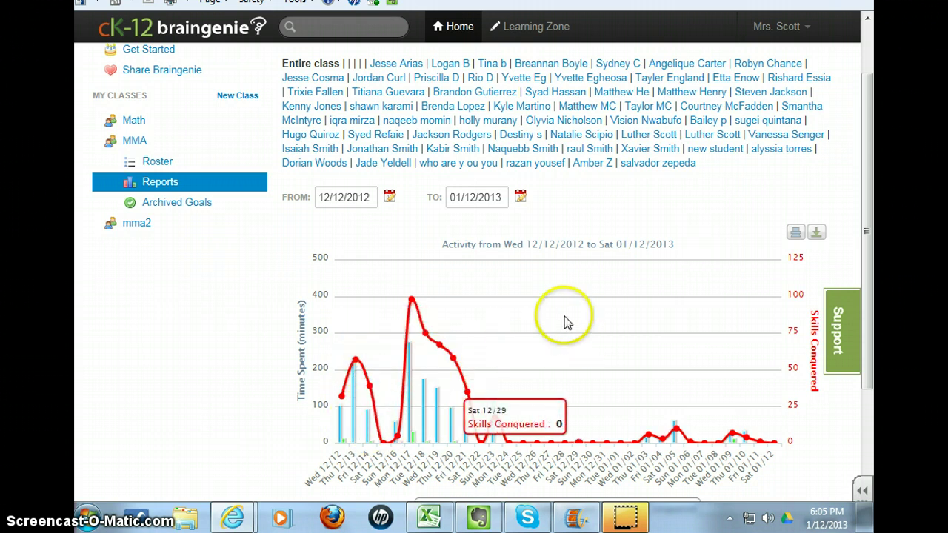
click(137, 141)
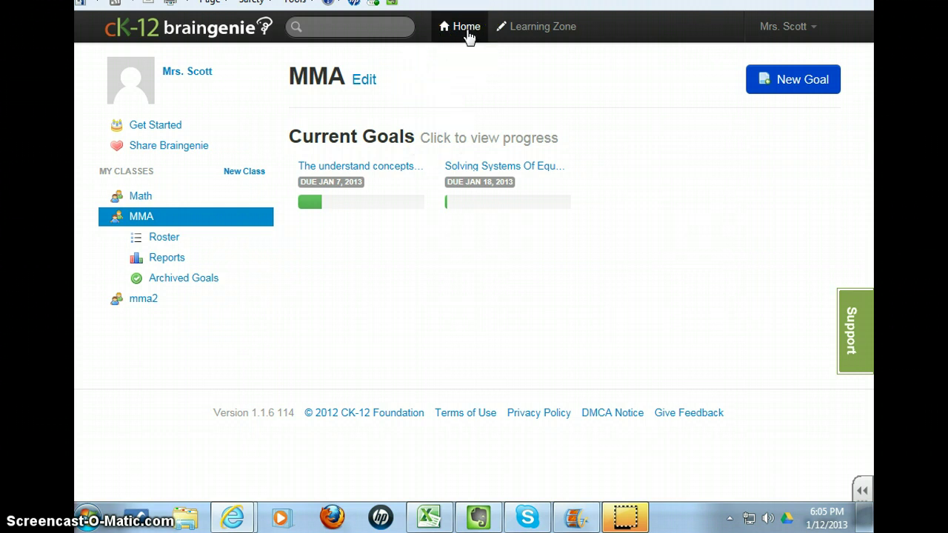
View the getting-started checklist, then browse the Learning Zone's Algebra II course list
click(163, 127)
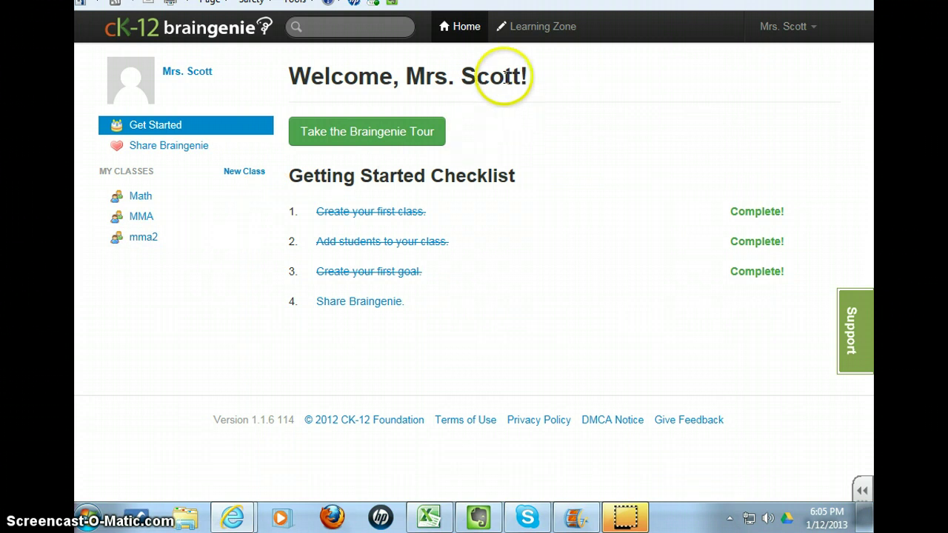
click(523, 37)
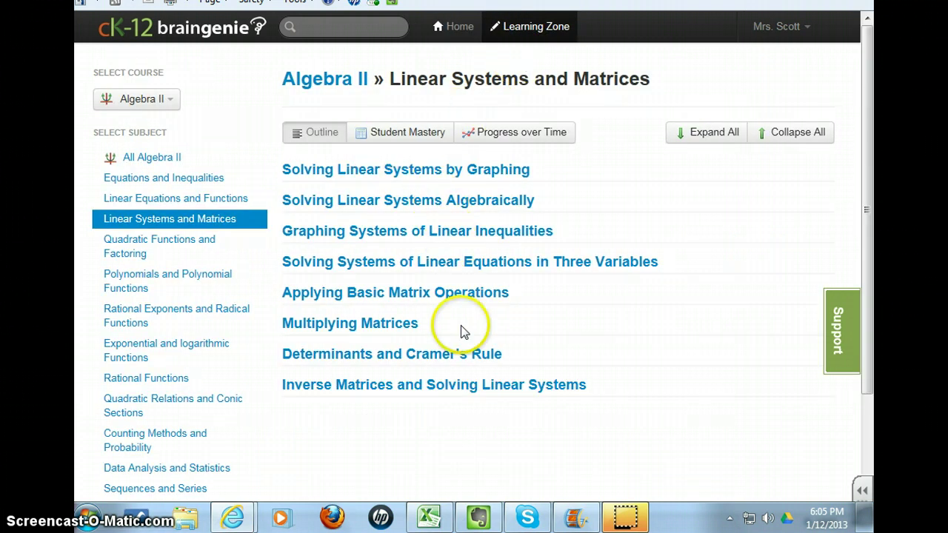
click(171, 108)
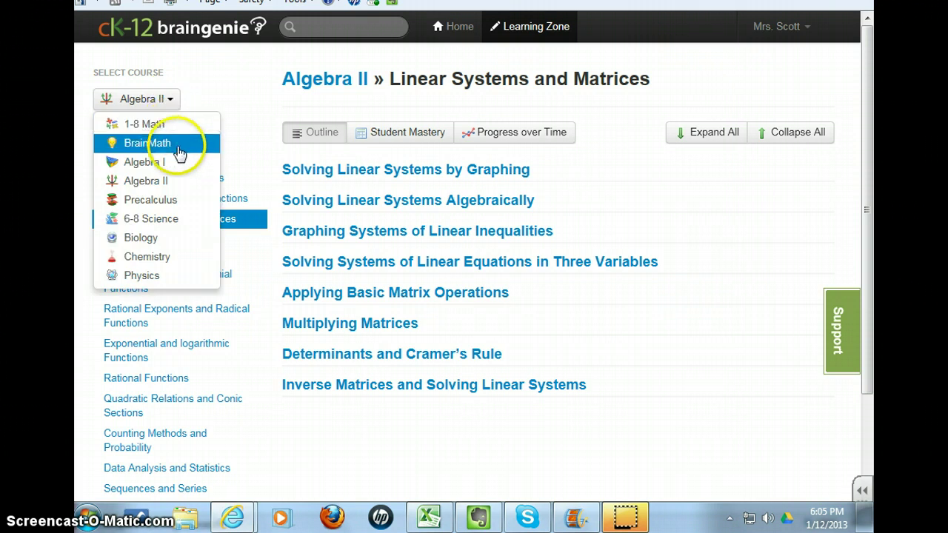